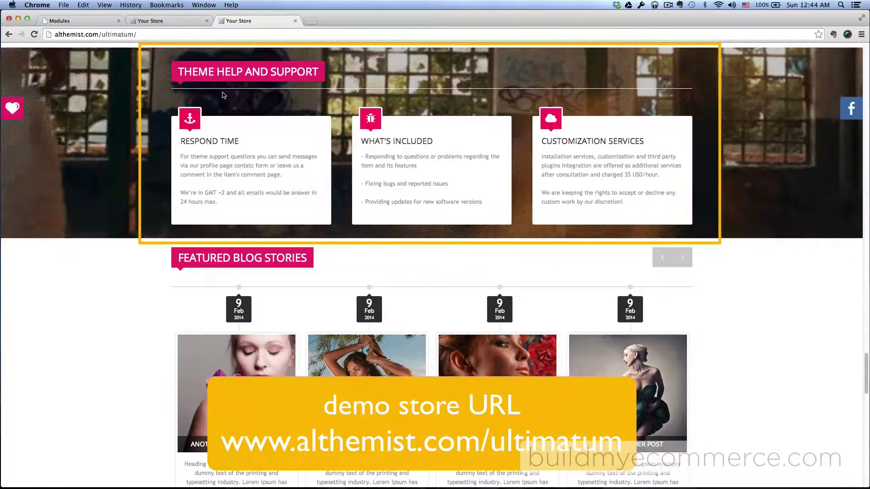
- From the admin Modules list, edit the ULTIMATUM Iconboxes module
left_click(82, 22)
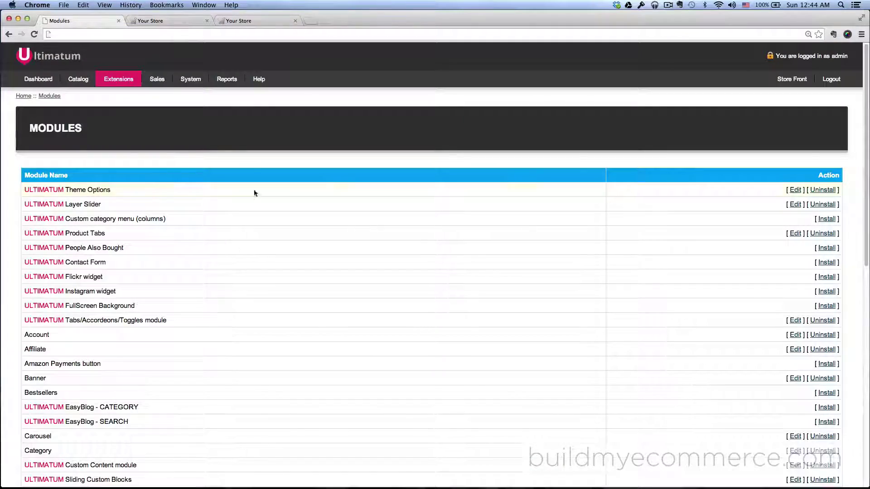
mouse_move(118, 79)
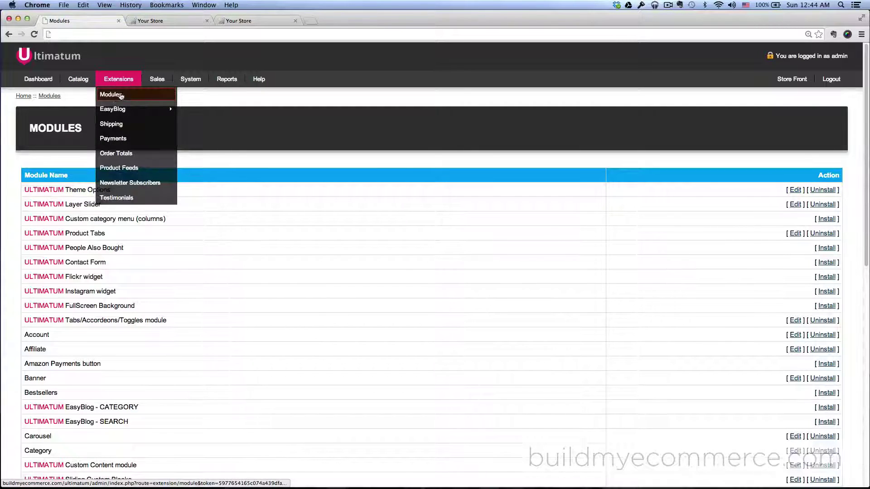
scroll(342, 188, "down", 10)
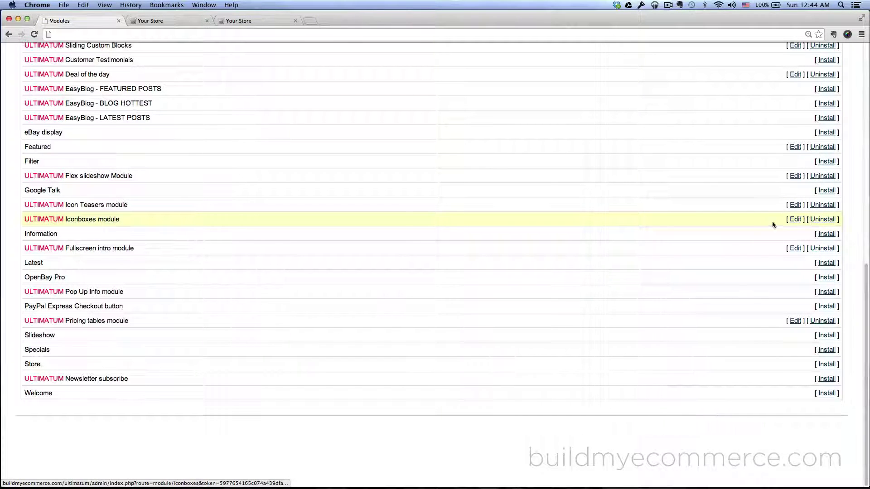
left_click(792, 222)
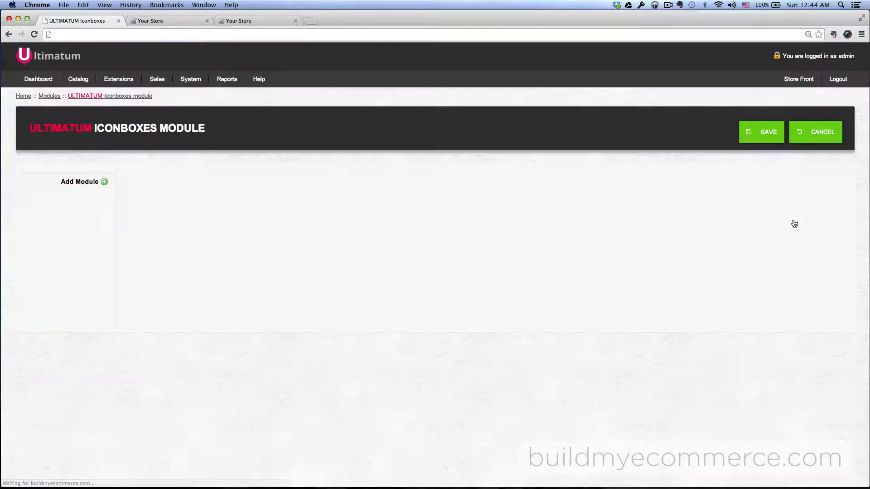
- Add a new Iconboxes module titled 'Theme help and support', checking the demo store for reference
left_click(106, 182)
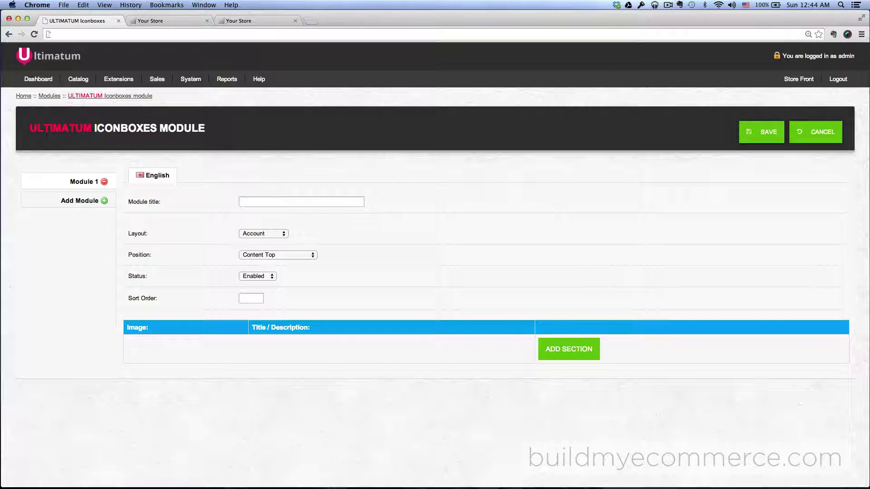
left_click(278, 198)
type("Them")
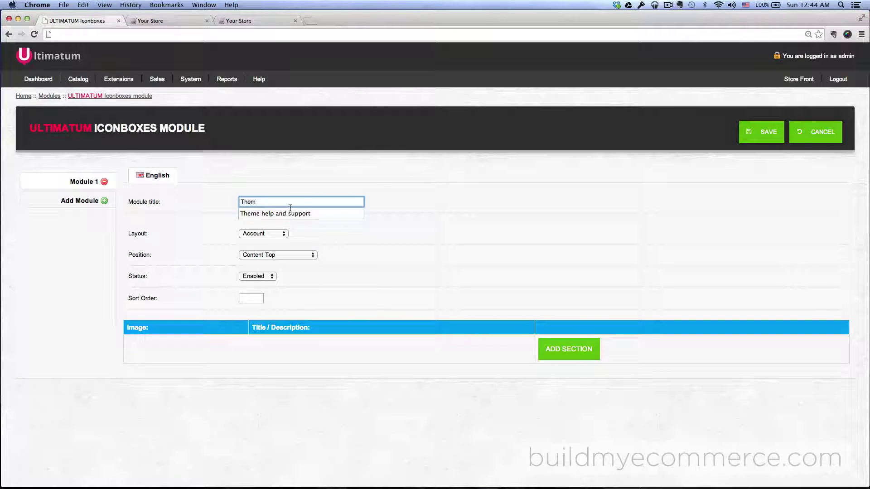
left_click(290, 215)
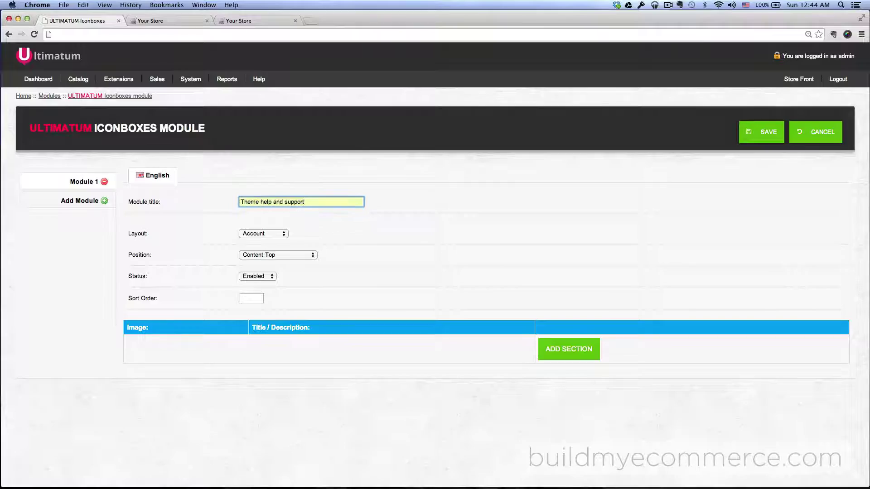
left_click(239, 20)
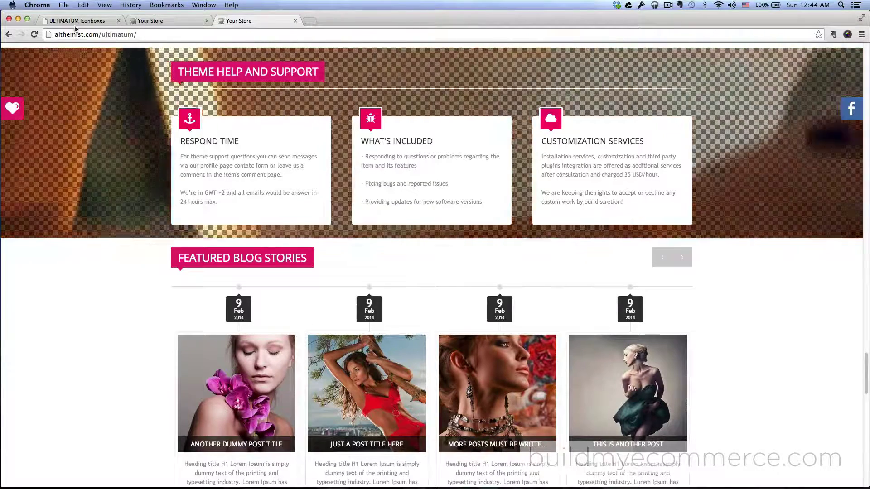
left_click(77, 21)
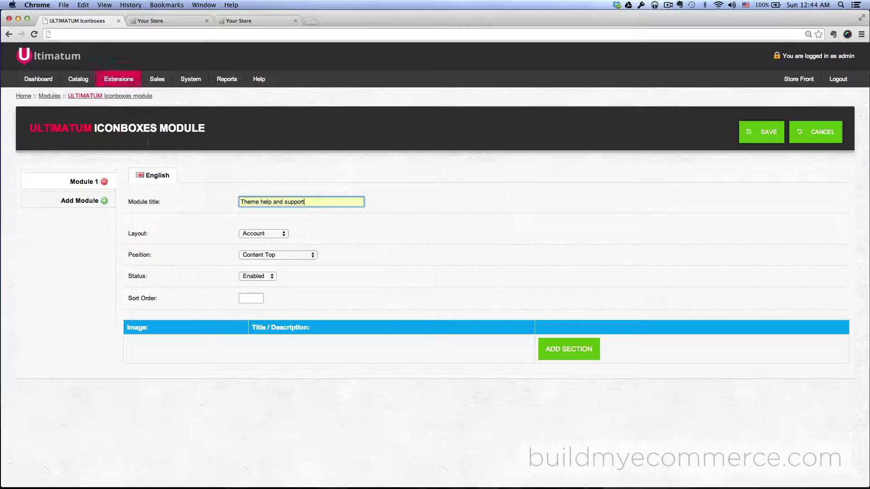
- Assign the module to the Home layout at Content bottom fullwidth with sort order 2
left_click(269, 235)
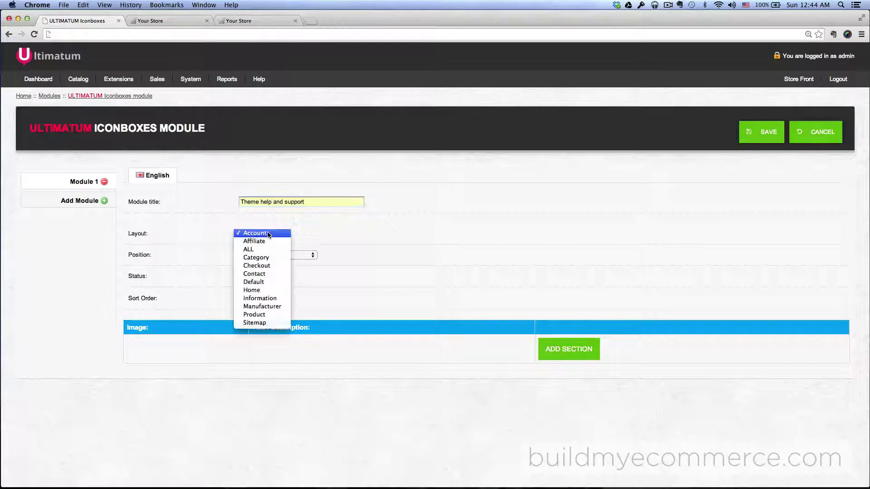
left_click(266, 291)
left_click(279, 255)
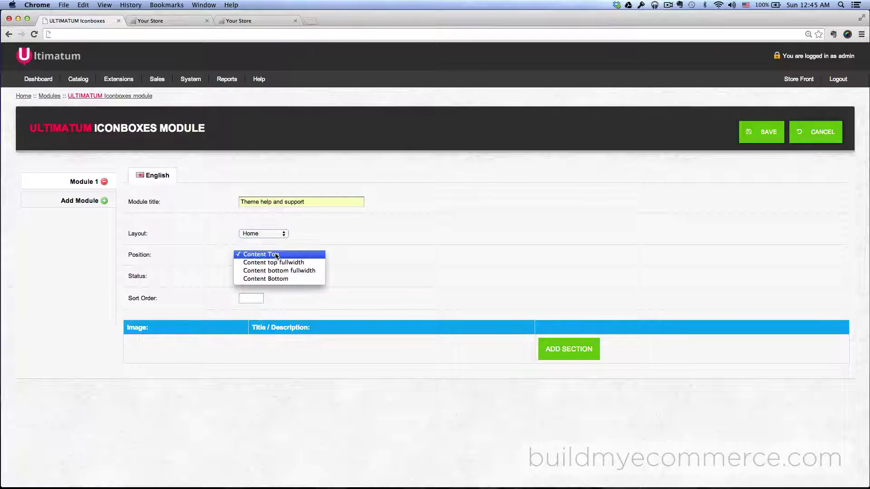
left_click(287, 271)
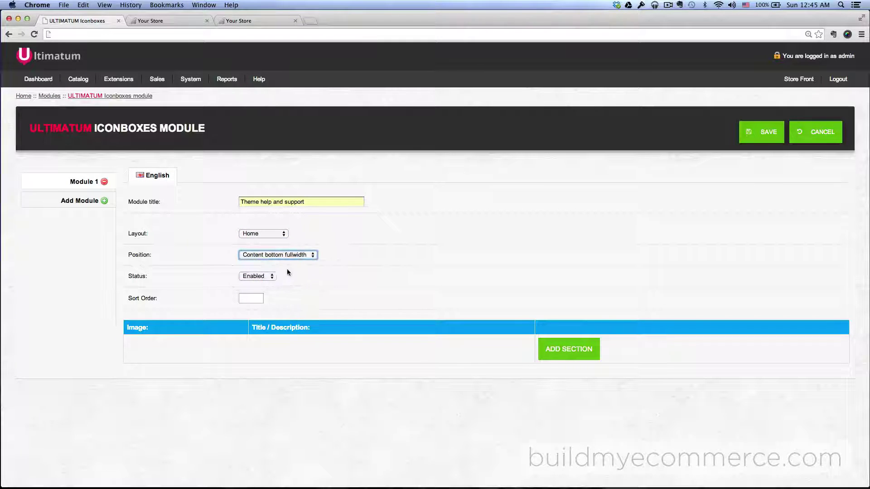
left_click(251, 298)
type("2")
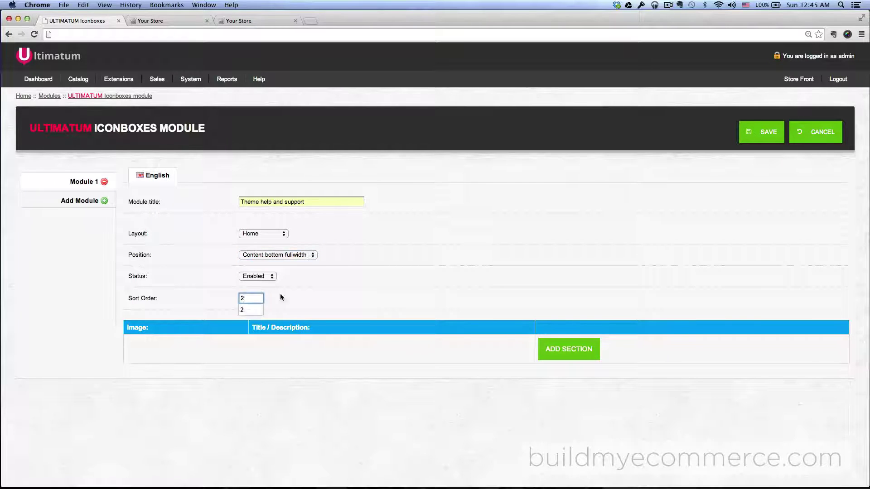
left_click(342, 296)
- Add the first icon box section with the title 'Respond time'
left_click(569, 350)
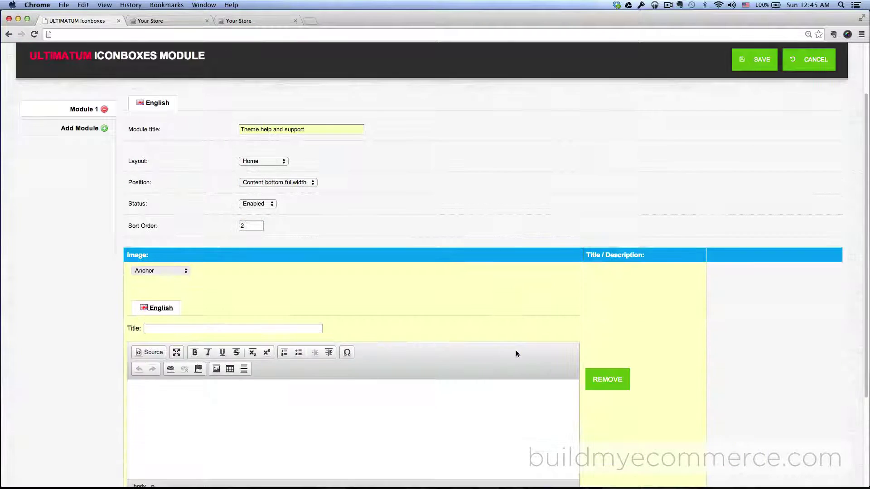
scroll(516, 350, "down", 3)
scroll(468, 303, "down", 2)
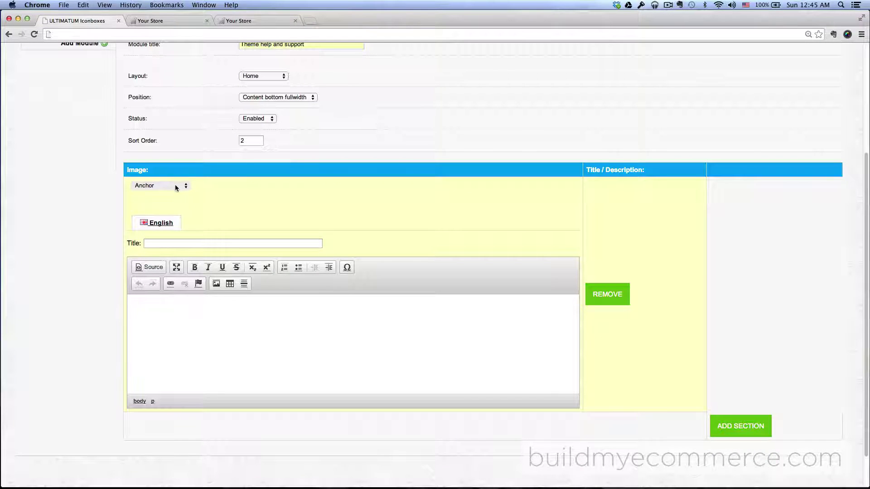
left_click(282, 245)
type("R")
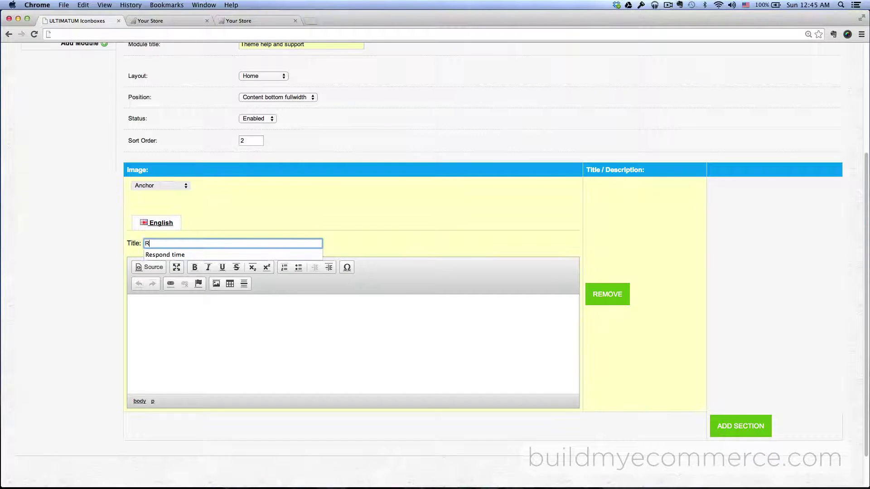
type("espon")
left_click(157, 256)
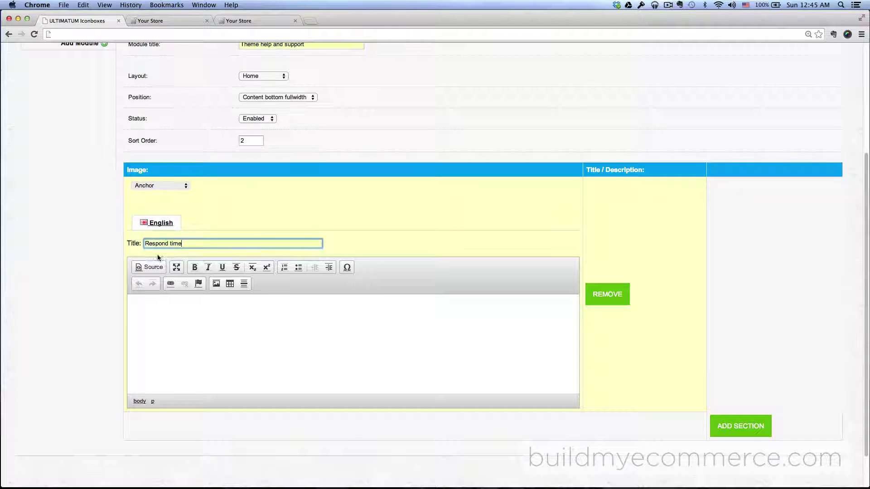
- Copy the Respond Time description from the demo store into the section's description editor
left_click(230, 24)
left_click_drag(216, 204, 114, 57)
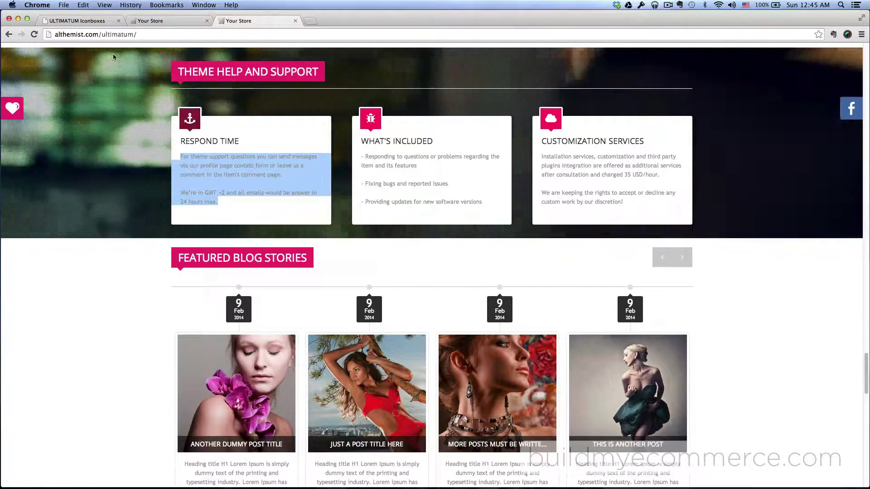
key("ctrl+c")
key("ctrl+1")
left_click(191, 333)
key("ctrl+v")
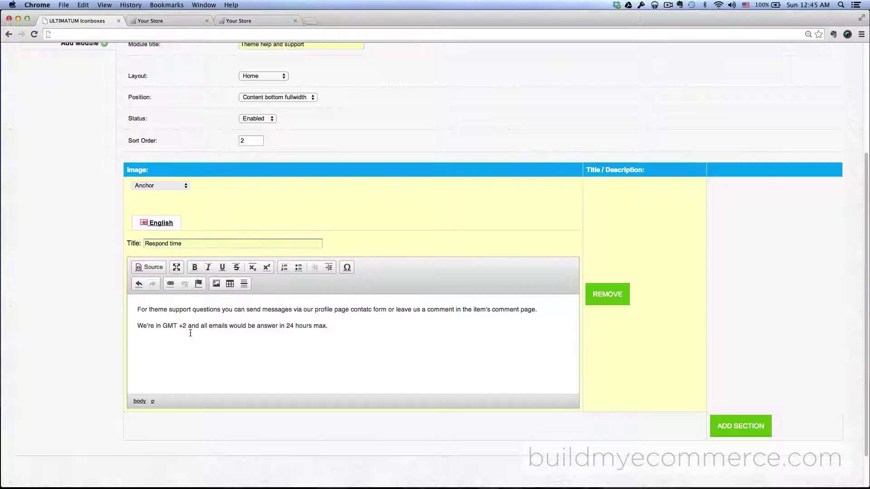
- Add a second section and give it the Bug icon, after checking the demo's icon boxes
left_click(750, 428)
scroll(754, 335, "down", 5)
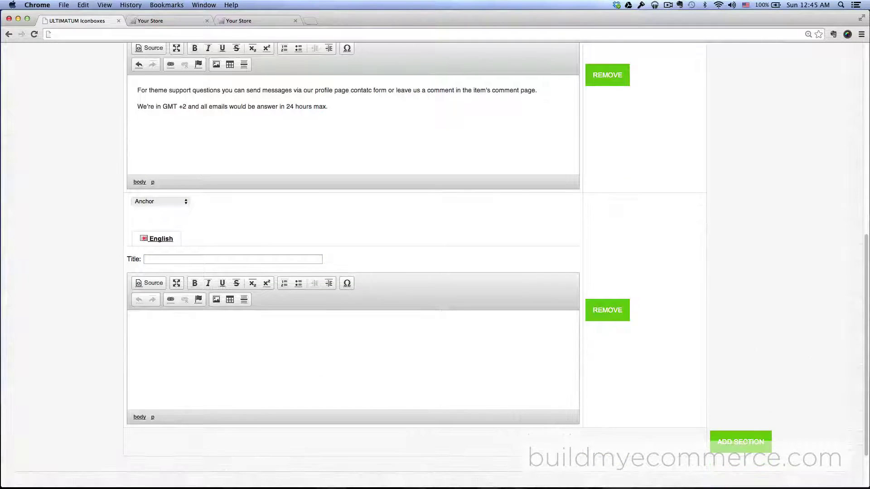
left_click(427, 264)
left_click(237, 20)
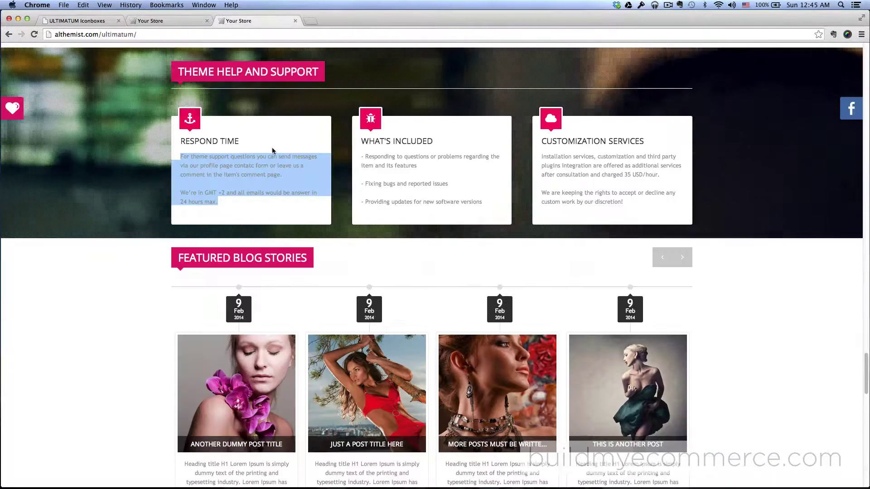
key("super+1")
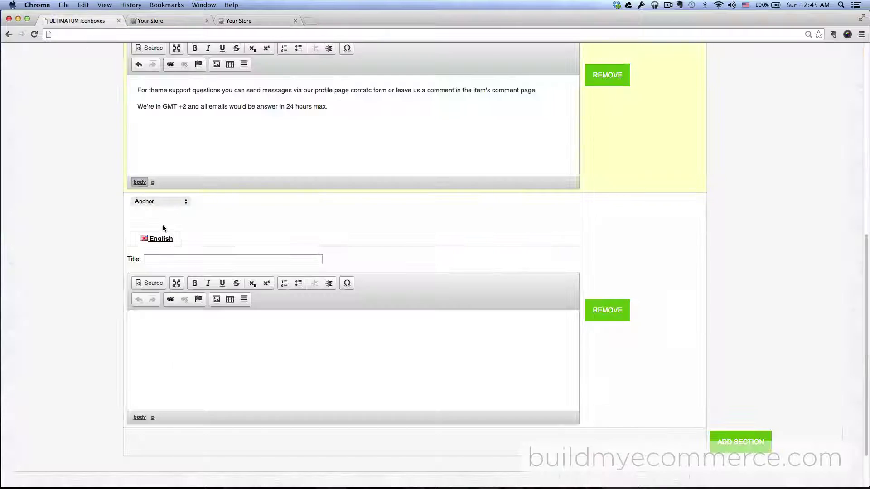
left_click(160, 203)
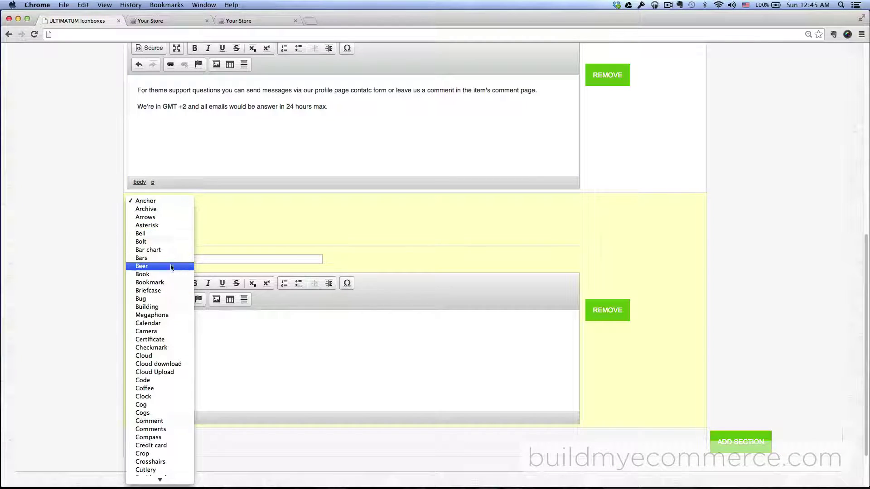
left_click(171, 301)
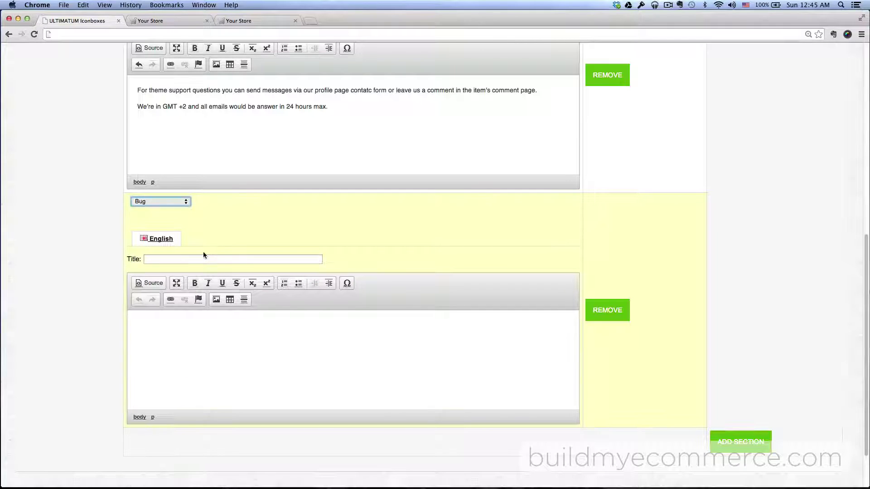
- Title the second box 'What's included' and paste the three bullet lines as its description
left_click(197, 259)
type("What's included")
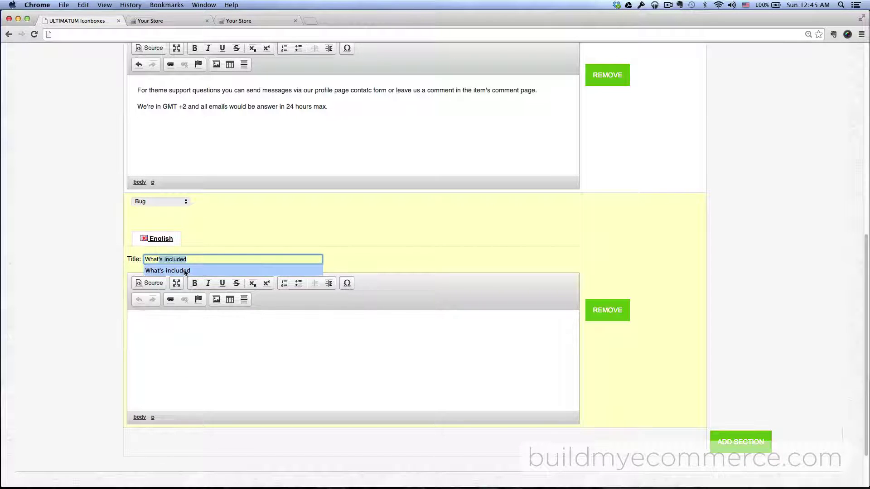
left_click(212, 271)
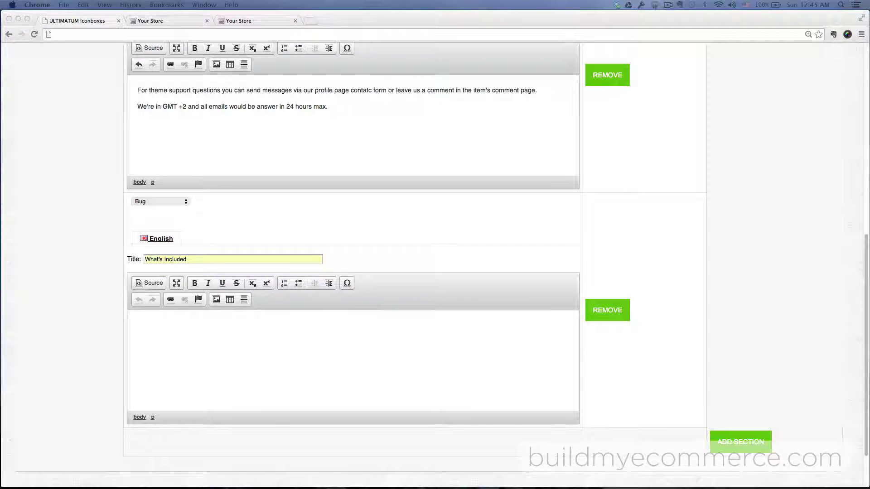
left_click(468, 356)
key("super+v")
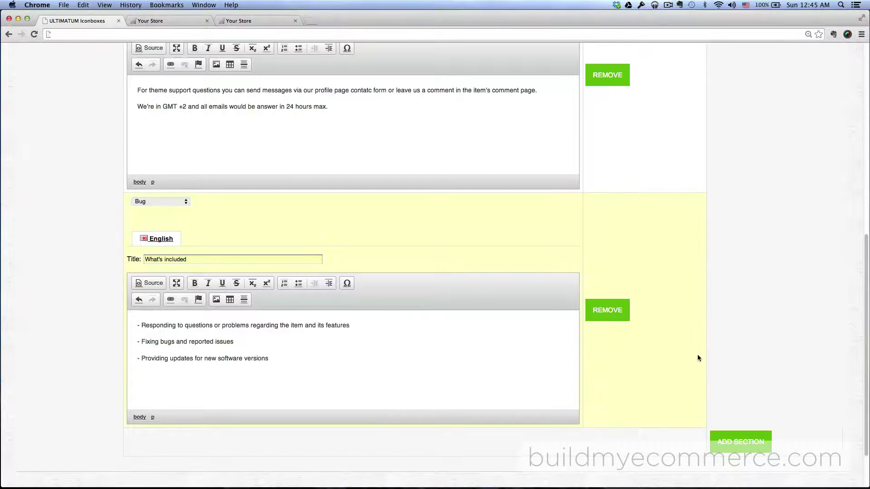
scroll(694, 352, "down", 2)
- Add a third section and title it 'Customization services', referencing the demo storefront
left_click(761, 382)
scroll(690, 348, "down", 5)
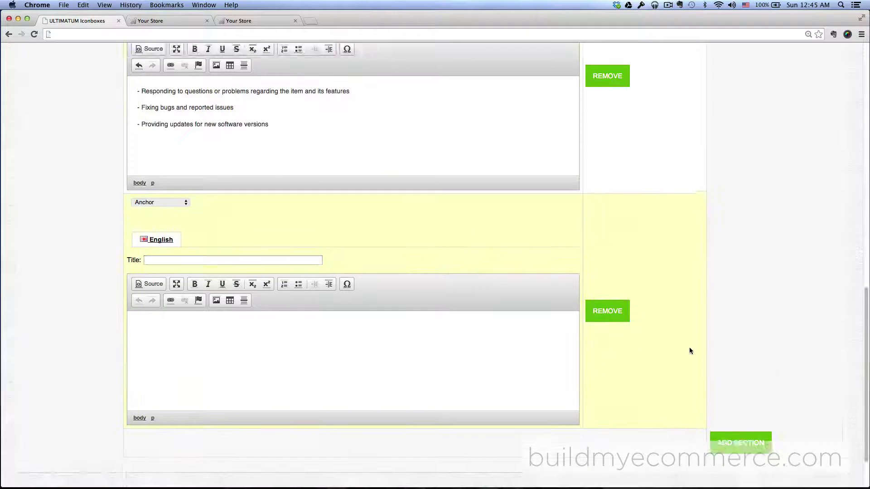
scroll(689, 351, "down", 1)
key("super+Tab")
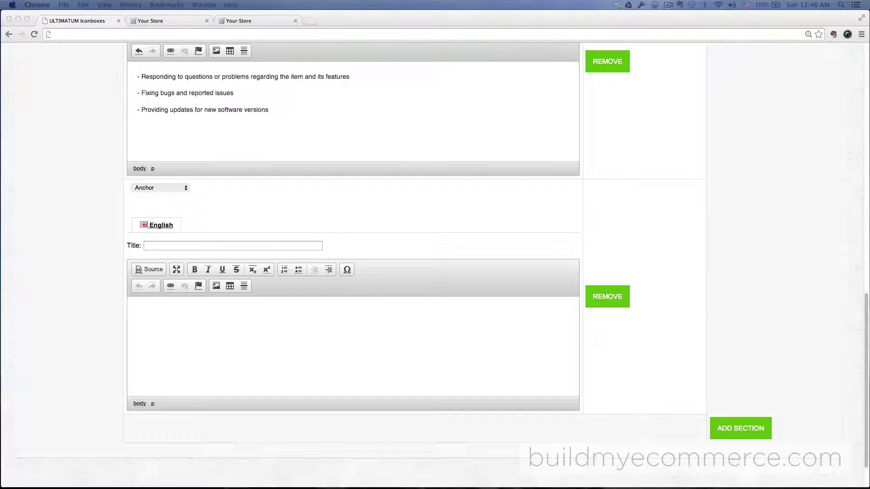
left_click(272, 22)
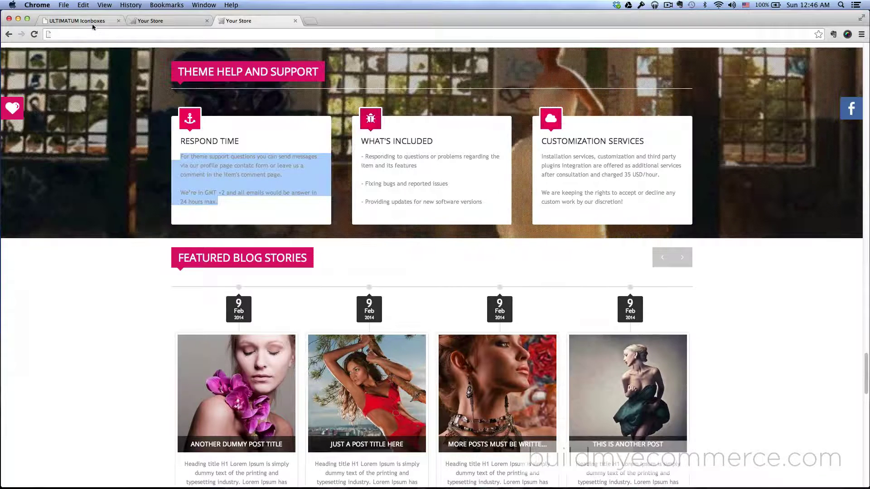
left_click(77, 21)
left_click(230, 246)
type("Cust")
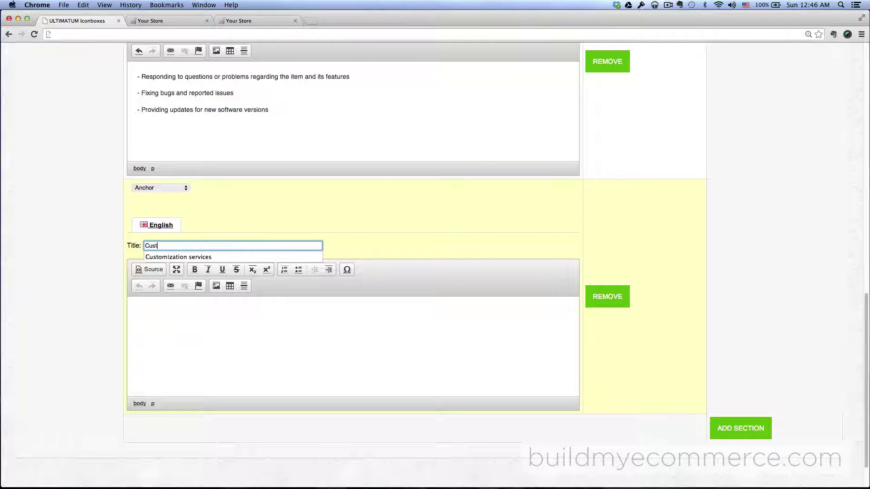
left_click(197, 255)
- Paste the two paid custom-work paragraphs as its description and choose the Cloud icon
key("super+Tab")
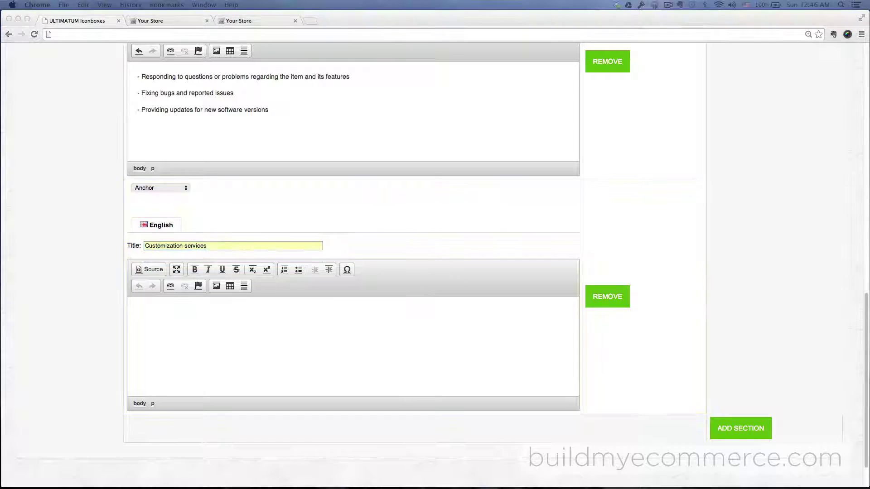
left_click(462, 346)
key("super+v")
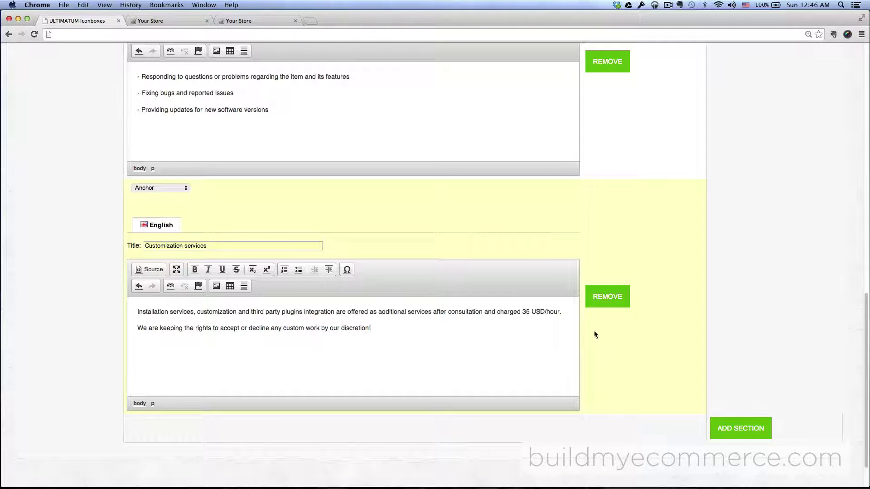
left_click(177, 187)
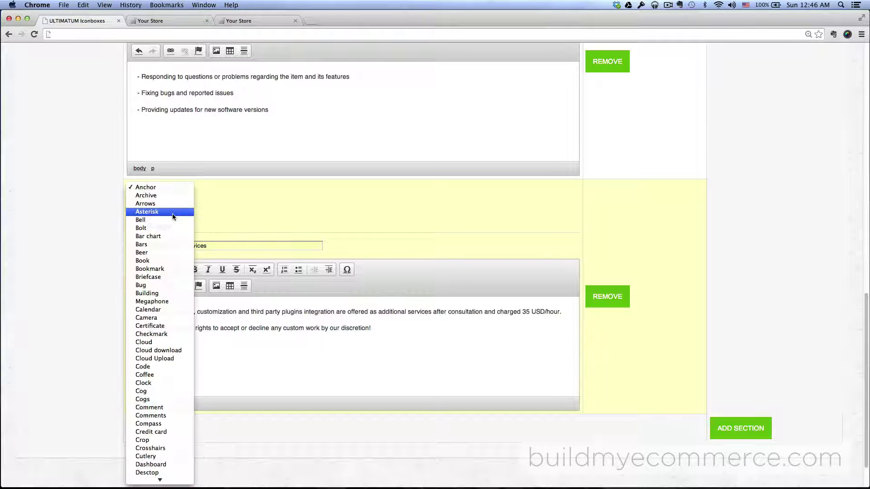
left_click(177, 345)
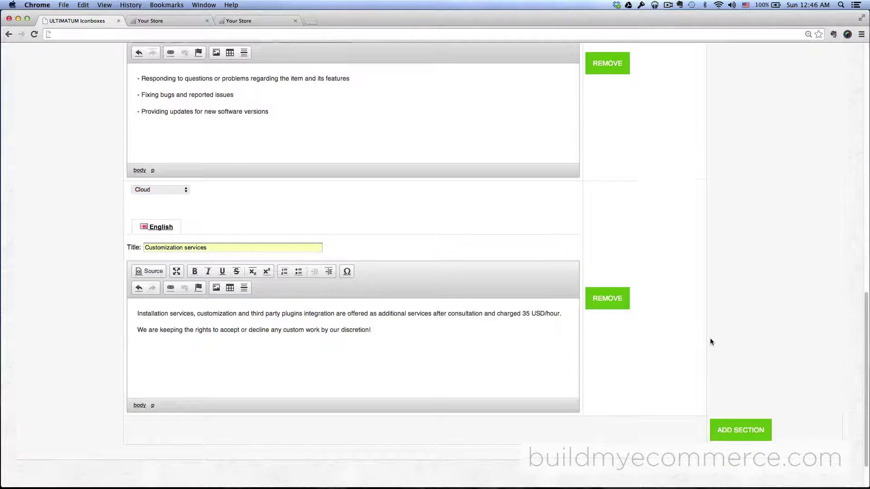
scroll(710, 338, "up", 10)
- Save the Iconboxes module and check the Theme Help and Support section on the storefront against the demo
left_click(750, 132)
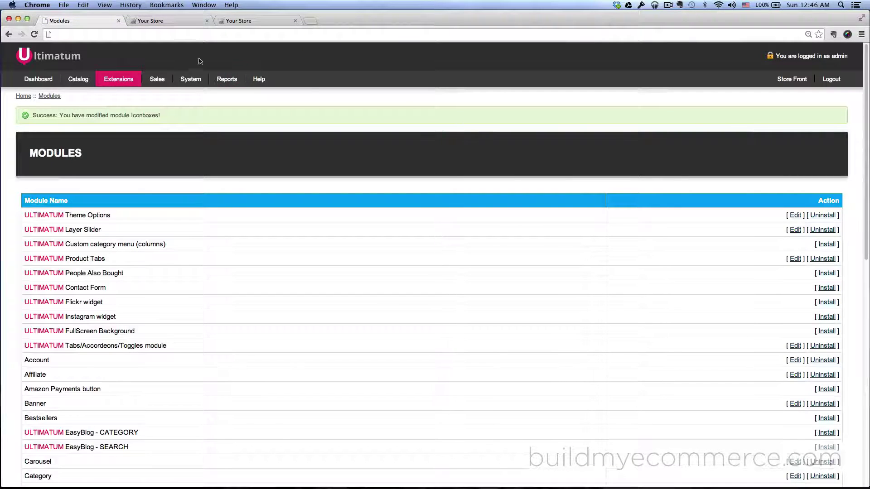
left_click(167, 21)
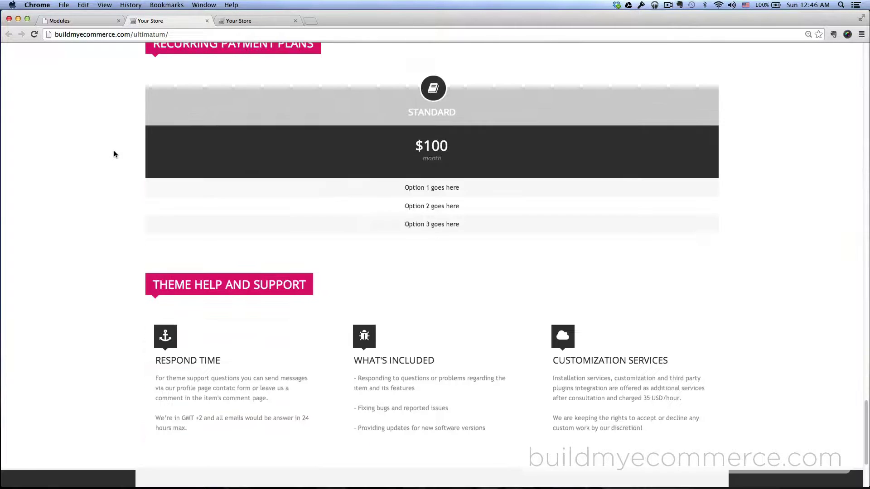
scroll(115, 154, "down", 5)
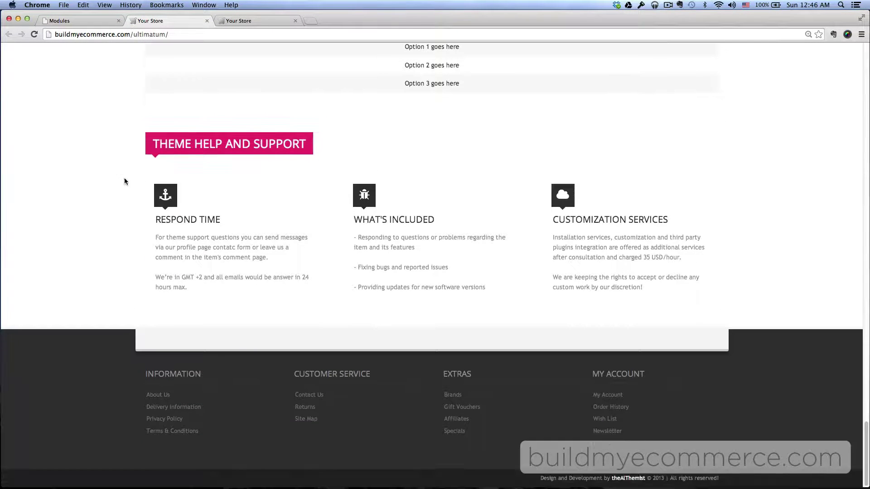
left_click(238, 21)
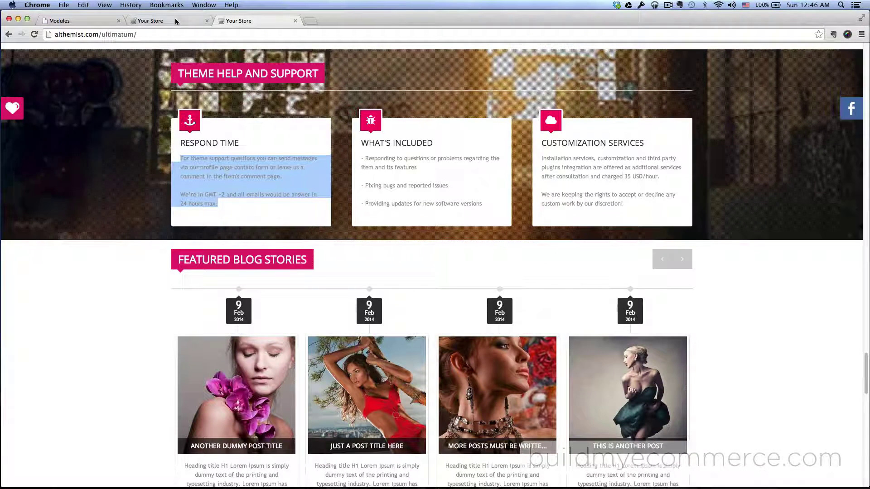
left_click(175, 19)
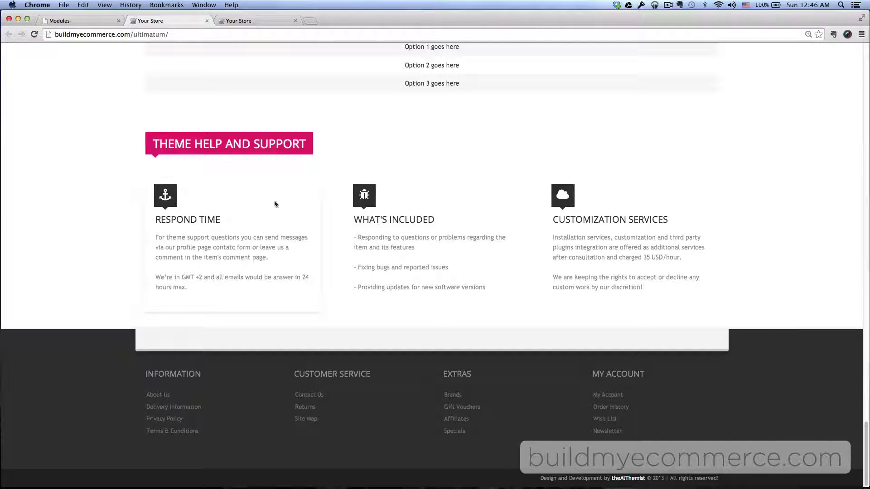
- Compare the three boxes with the demo once more and return to the admin Modules list
left_click(266, 20)
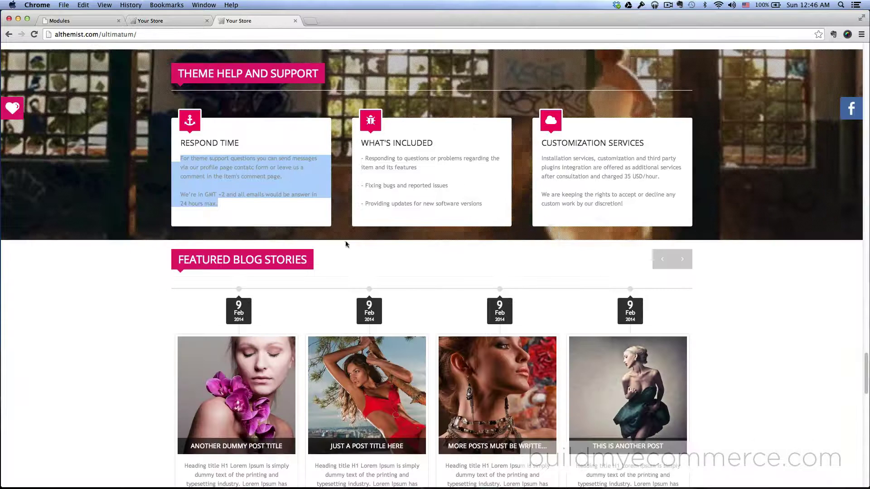
left_click(175, 22)
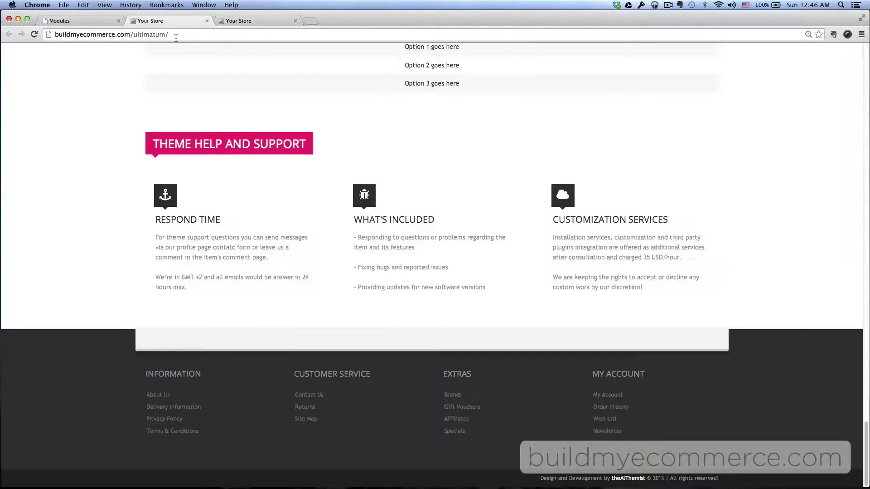
left_click(82, 22)
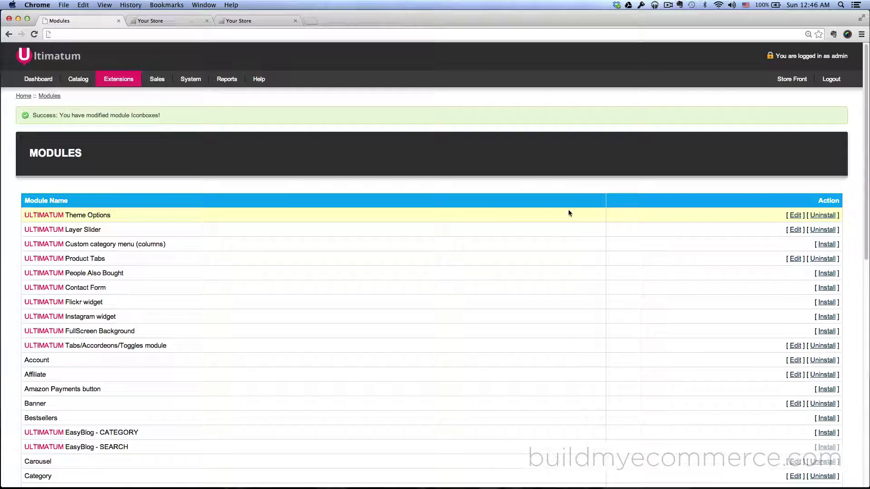
- Edit ULTIMATUM Theme Options and show the Iconboxes tab under Module Settings
left_click(794, 215)
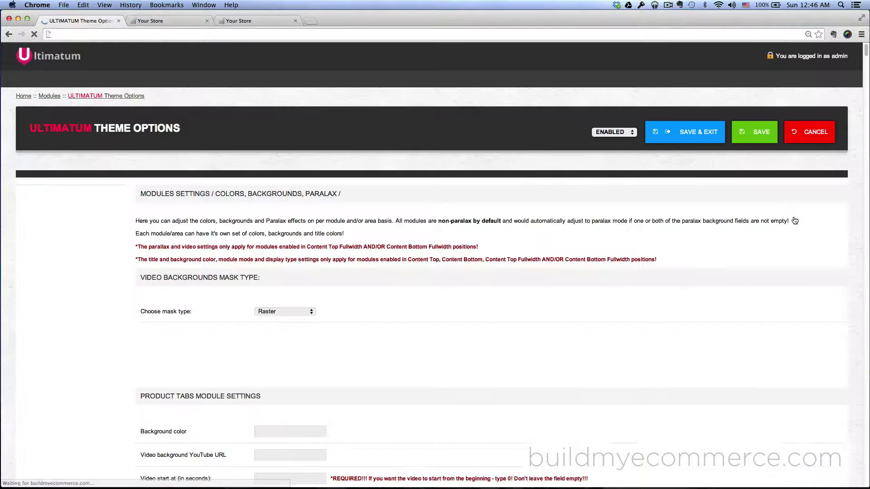
left_click(68, 222)
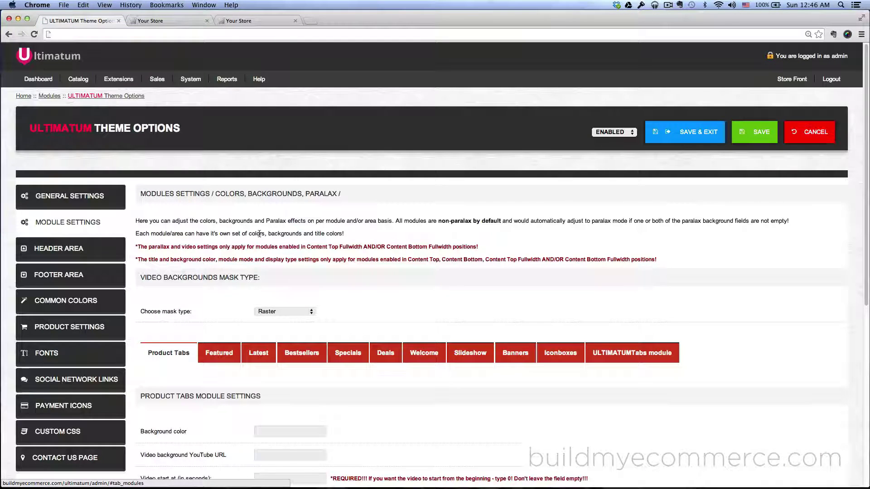
scroll(318, 245, "down", 2)
scroll(319, 243, "down", 1)
scroll(499, 245, "down", 1)
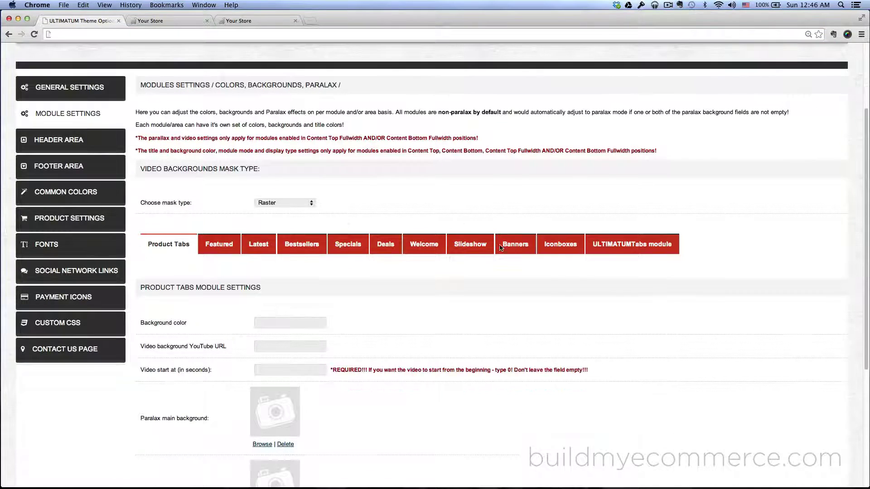
left_click(559, 245)
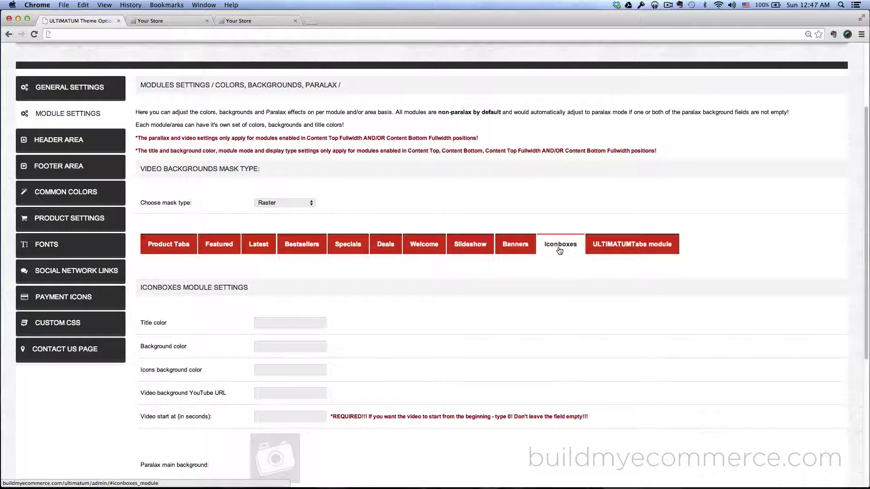
scroll(557, 254, "down", 2)
scroll(555, 255, "down", 1)
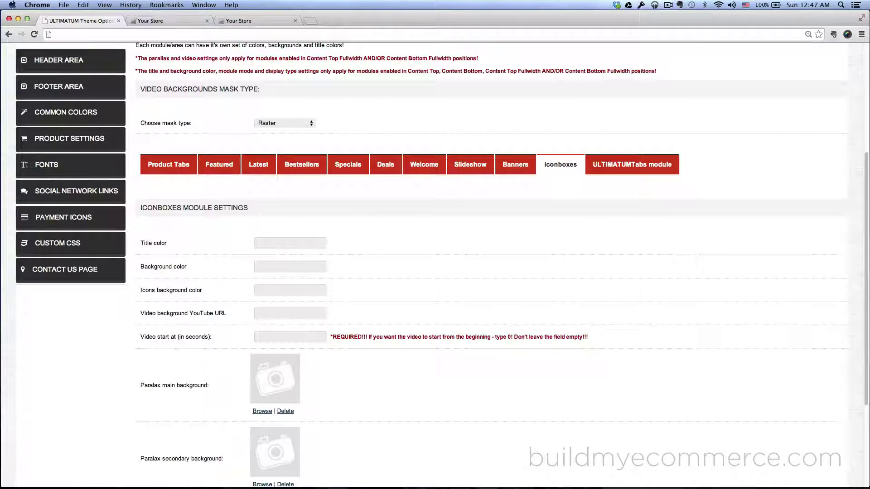
- Set the Iconboxes icons background colour to f20966 in the colour picker
left_click(668, 5)
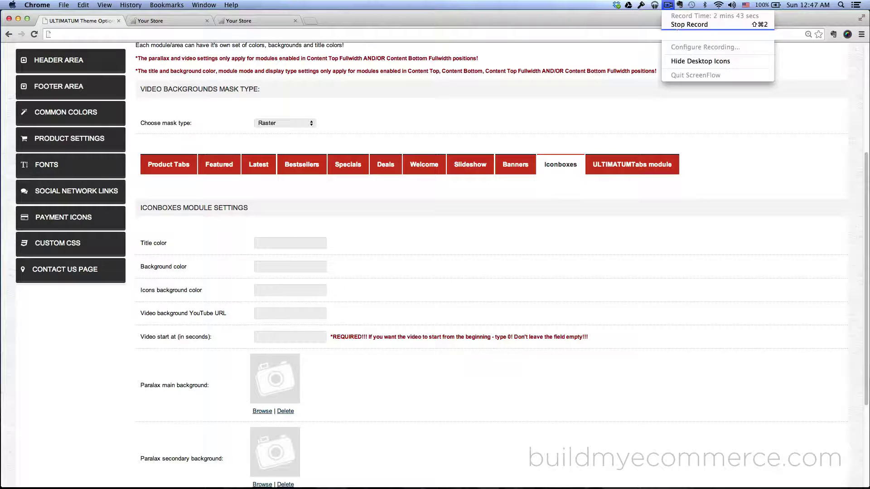
left_click(689, 24)
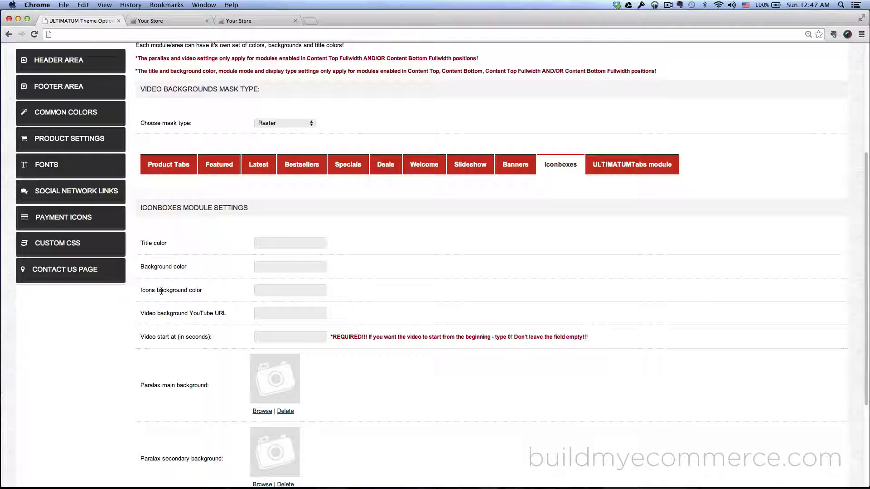
left_click(289, 293)
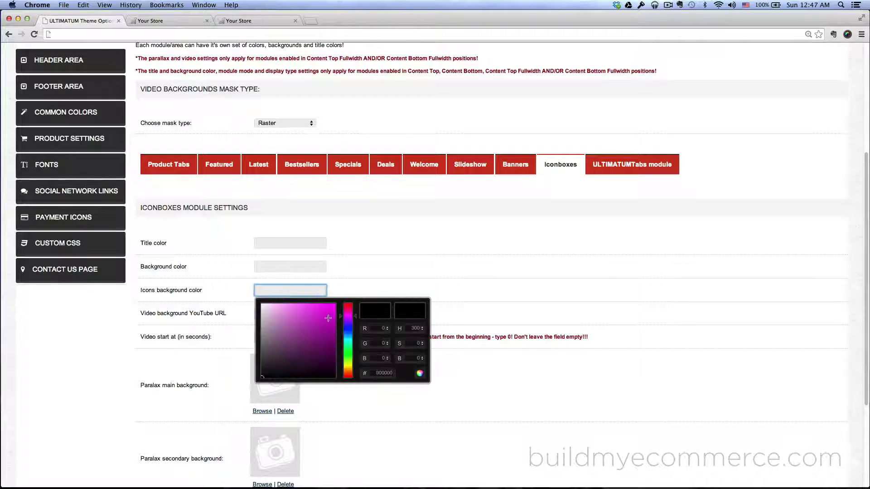
type("f20966")
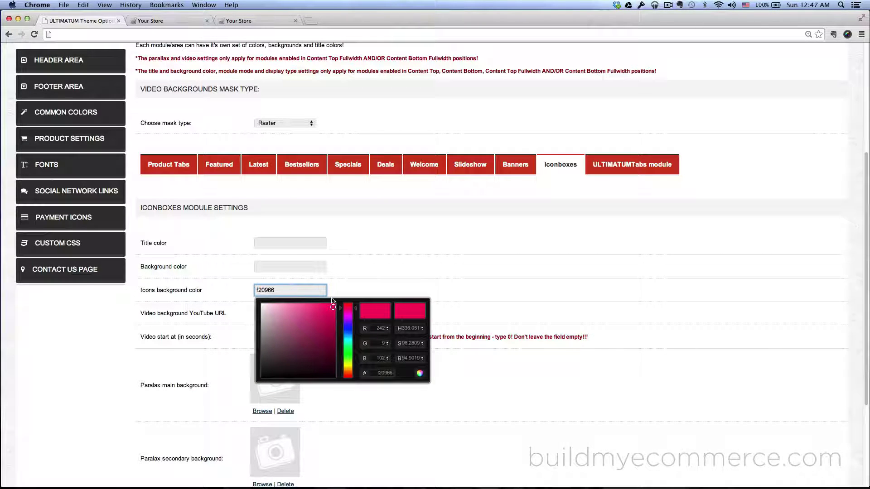
left_click(337, 287)
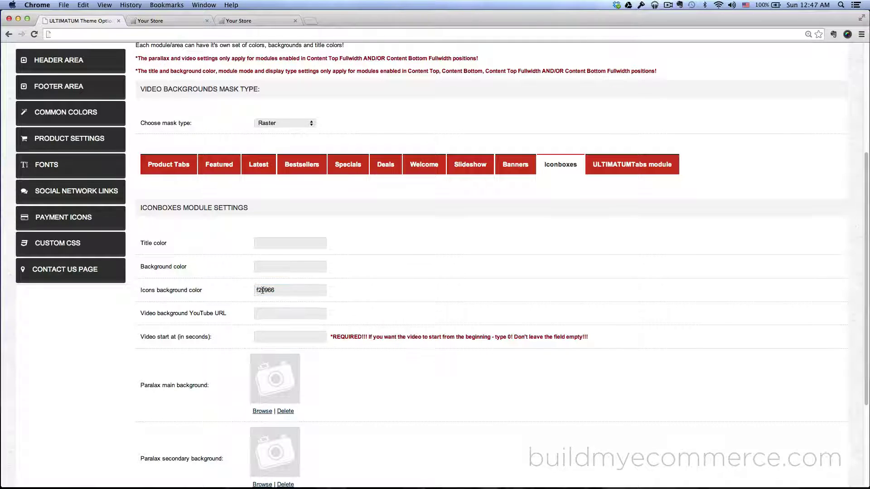
left_click(278, 290)
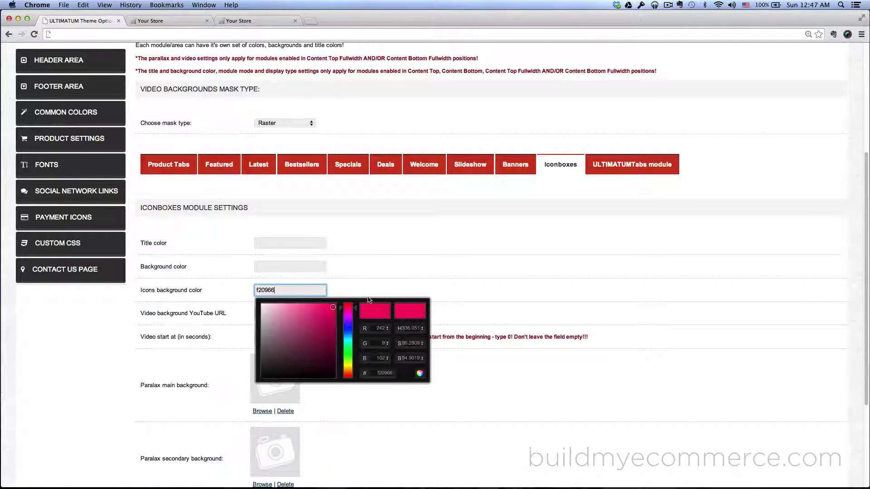
left_click(362, 283)
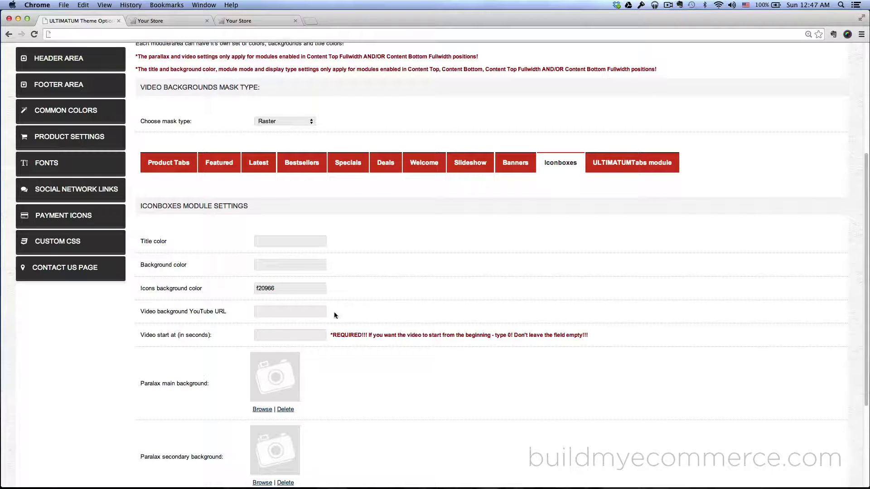
scroll(333, 312, "down", 1)
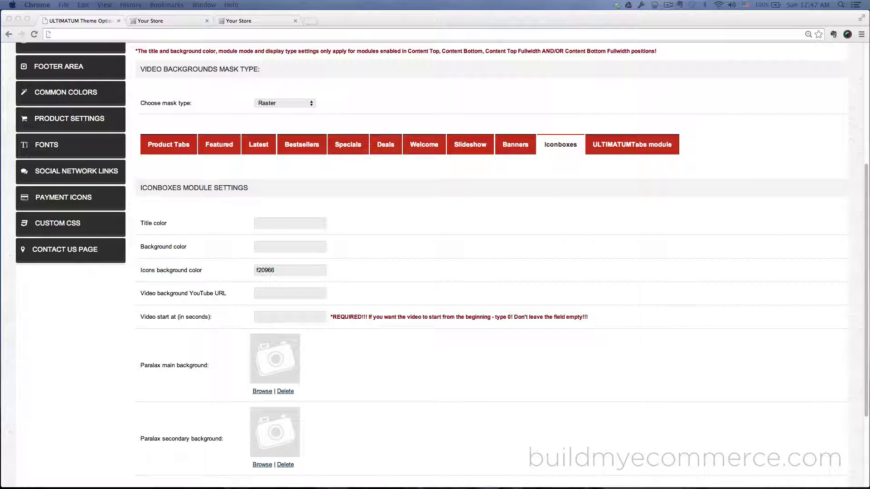
- Paste the YouTube link as the Iconboxes video background URL and review it
left_click(317, 293)
key("super+v")
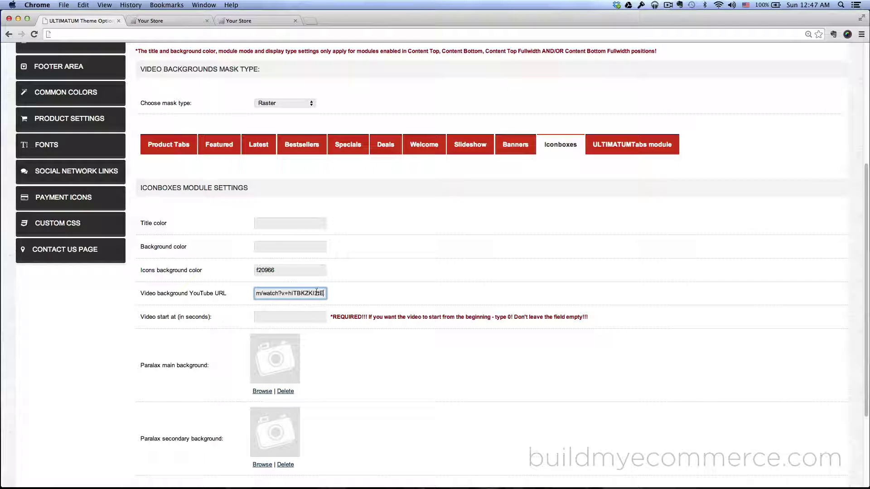
left_click_drag(318, 293, 248, 294)
left_click(292, 293)
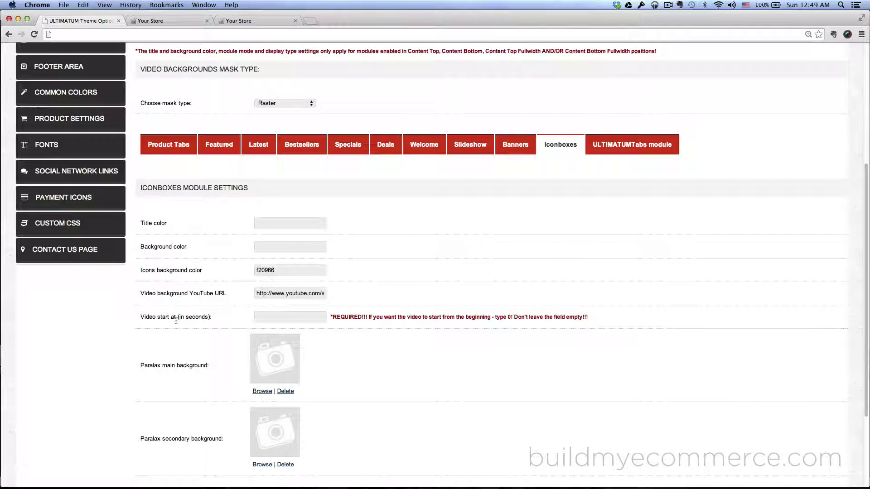
- Set the video start time to 0, save the theme options and return to the storefront
left_click(301, 318)
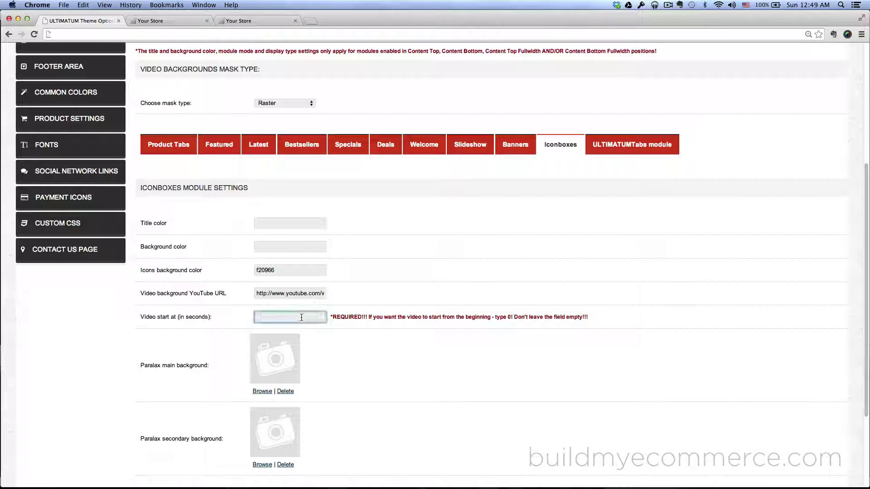
type("0")
left_click(397, 284)
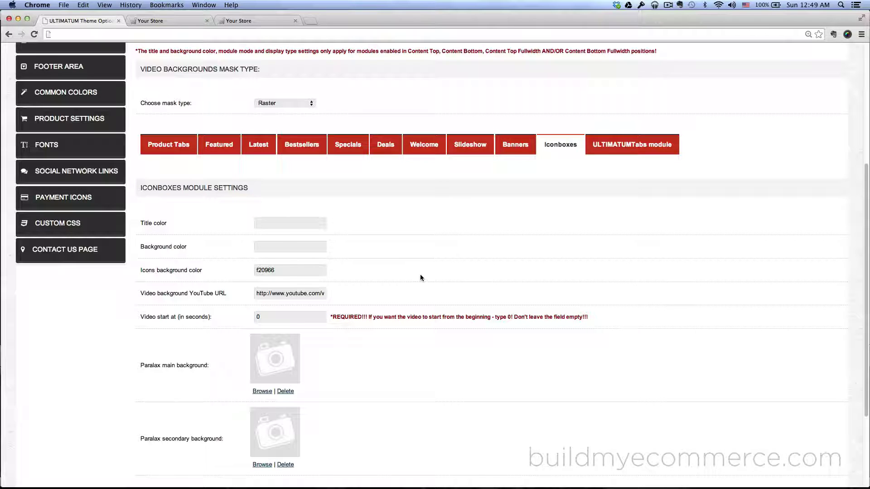
scroll(724, 206, "up", 5)
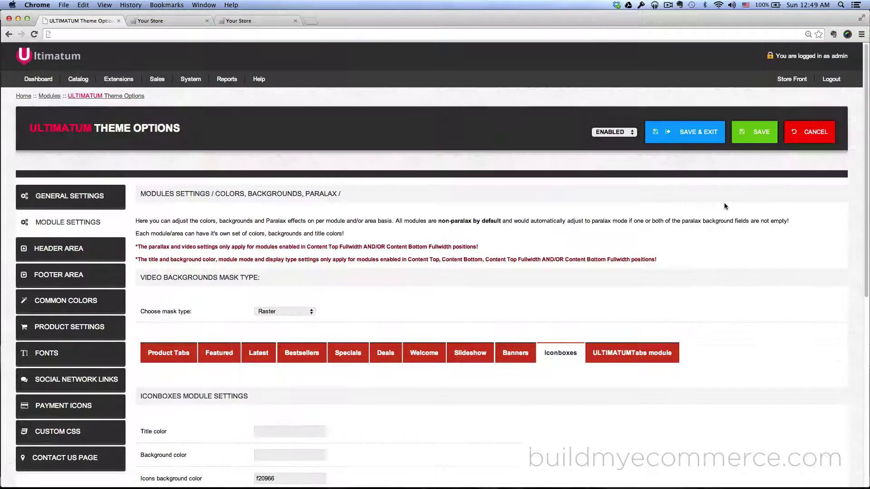
left_click(752, 134)
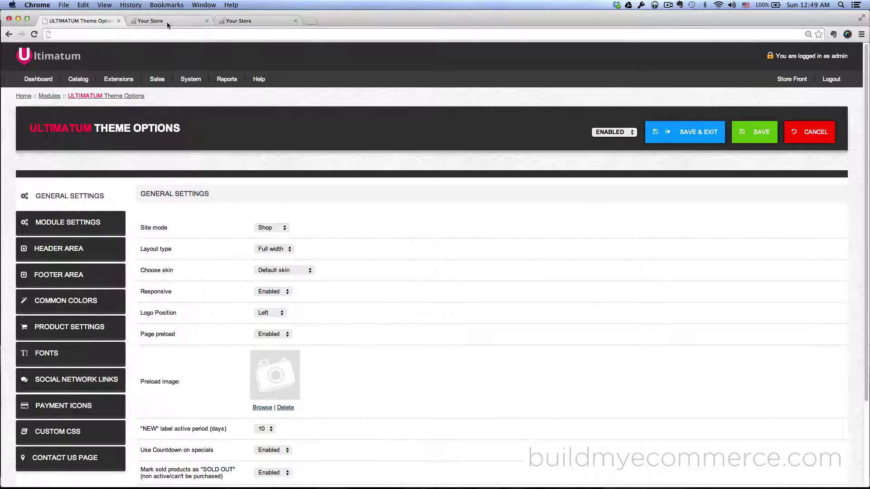
left_click(166, 21)
- Reload the storefront to show the magenta icon boxes over the playing video background
left_click(34, 35)
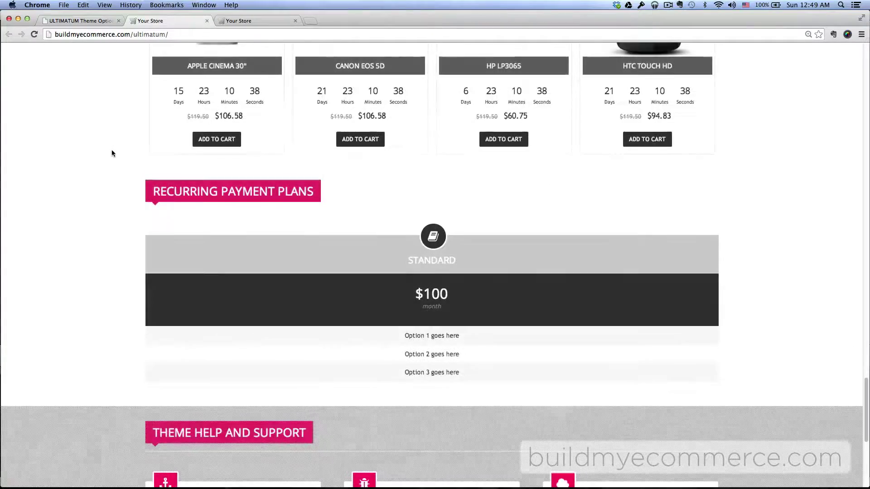
scroll(112, 153, "down", 5)
scroll(111, 151, "down", 2)
scroll(112, 151, "down", 1)
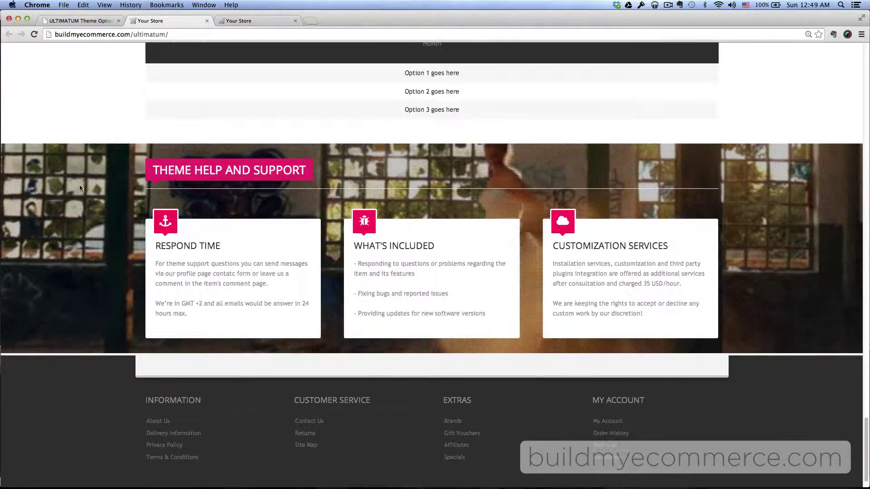